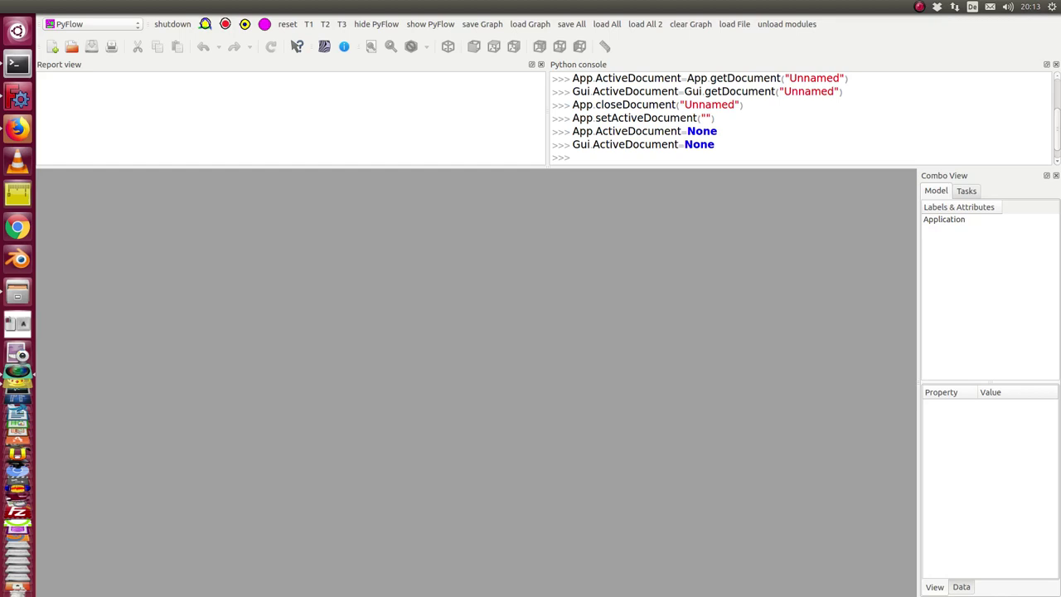
# Step: Load the T2 example graph and spread the MyBox, workspace and view3D nodes apart so none overlap
pyautogui.click(321, 24)
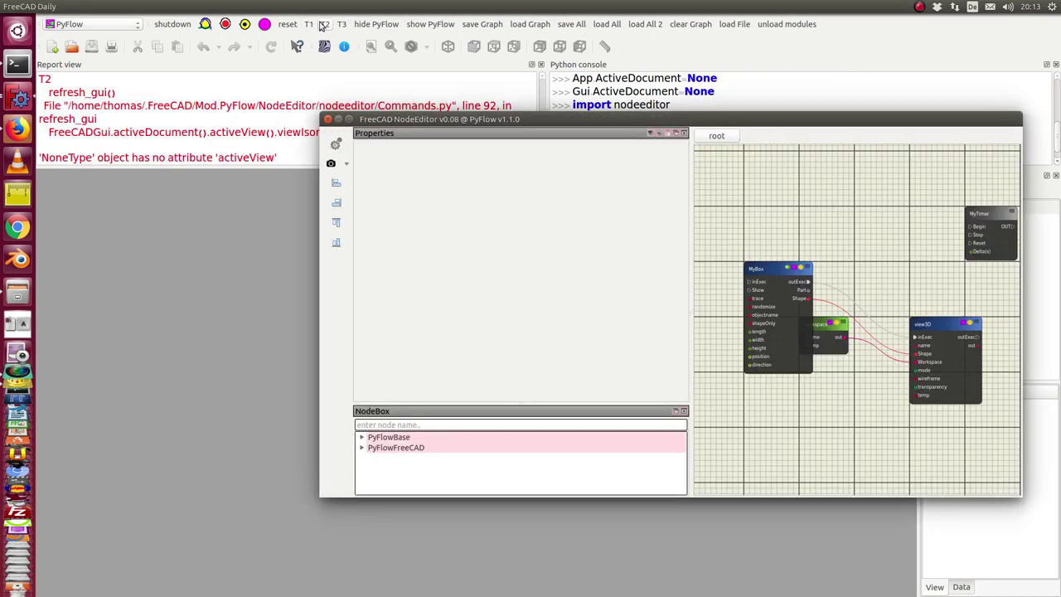
pyautogui.moveTo(768, 271); pyautogui.dragTo(745, 170)
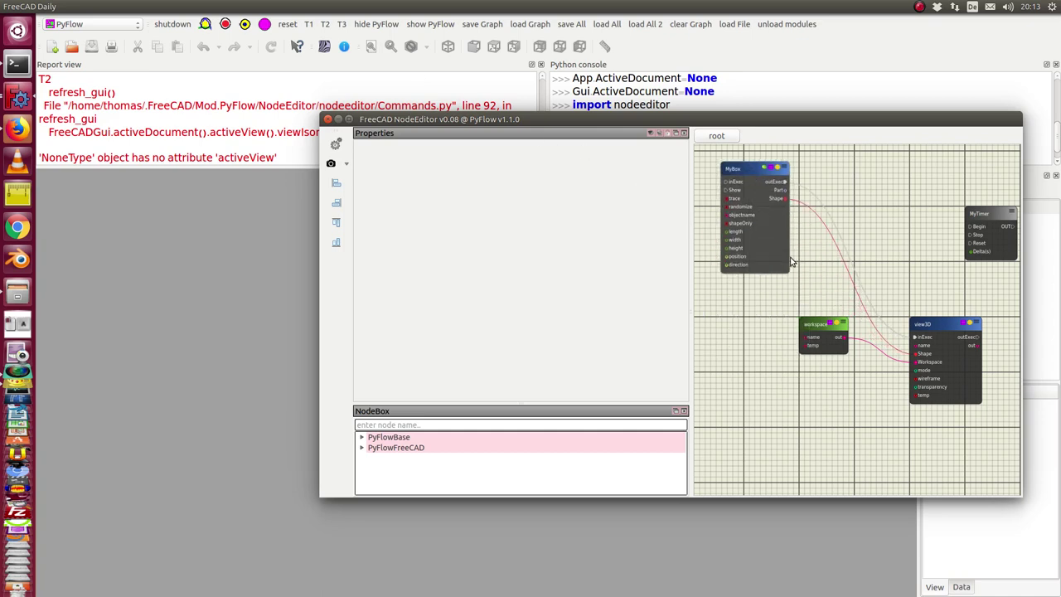
pyautogui.scroll(2, 779, 228)
pyautogui.scroll(-1, 730, 207)
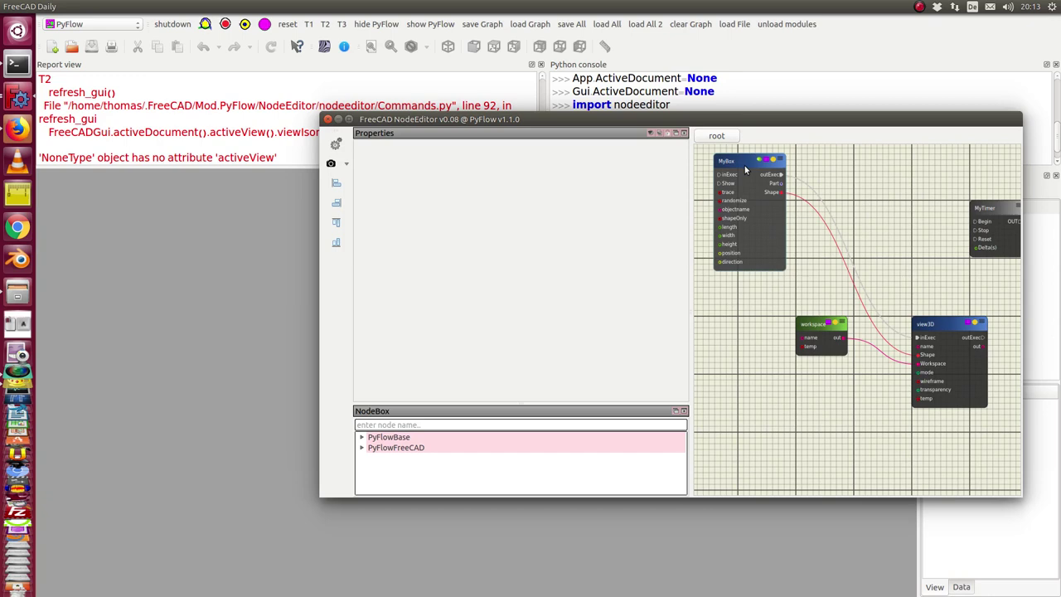
pyautogui.moveTo(745, 170); pyautogui.dragTo(721, 240)
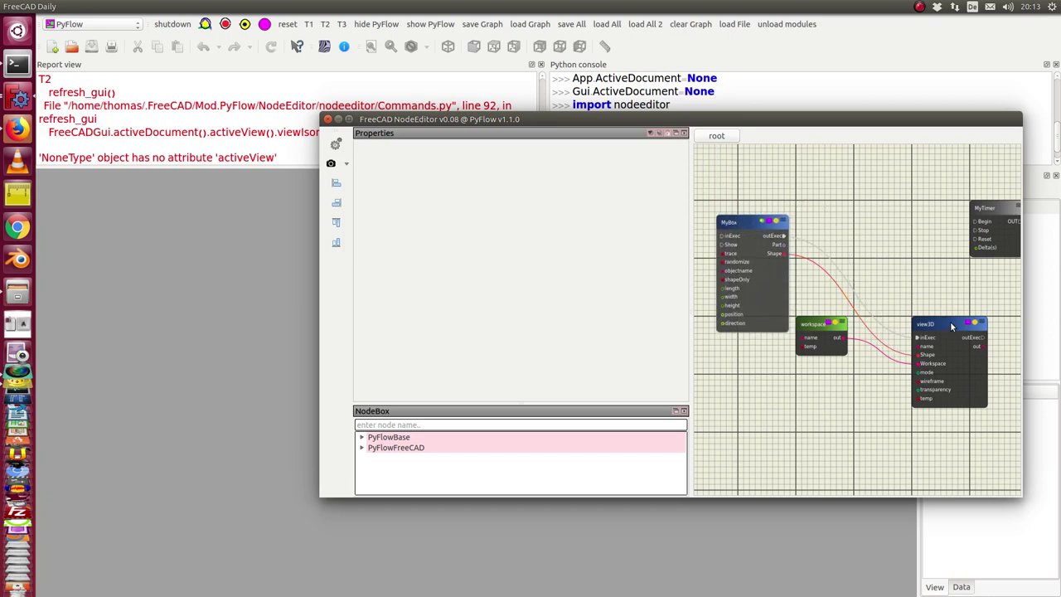
pyautogui.moveTo(951, 325); pyautogui.dragTo(954, 291)
pyautogui.moveTo(808, 328); pyautogui.dragTo(821, 367)
pyautogui.click(827, 358)
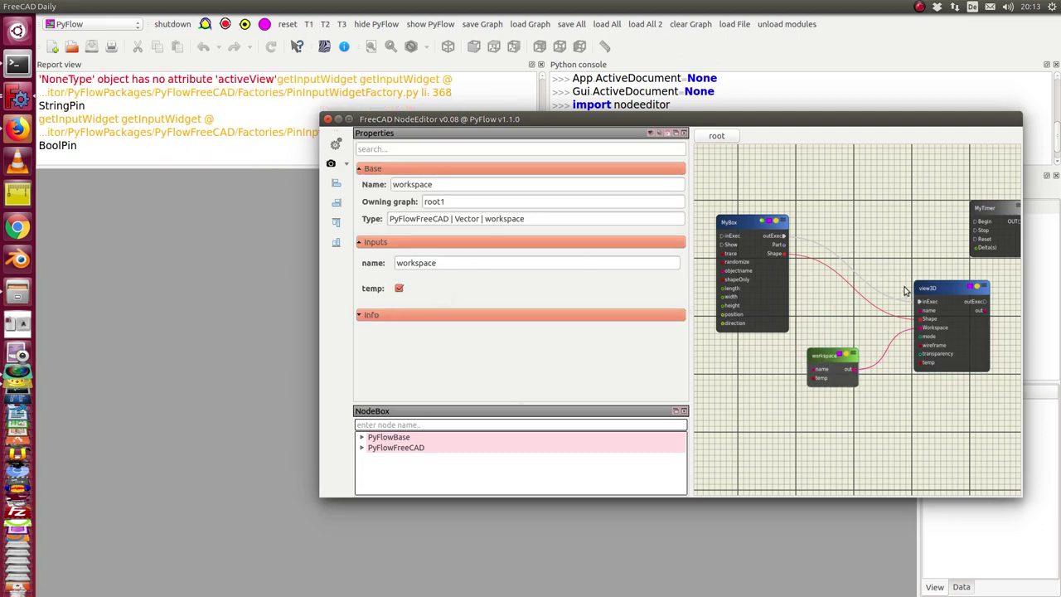
# Step: Execute the MyBox node and show the resulting box in a fitted isometric view
pyautogui.click(747, 223)
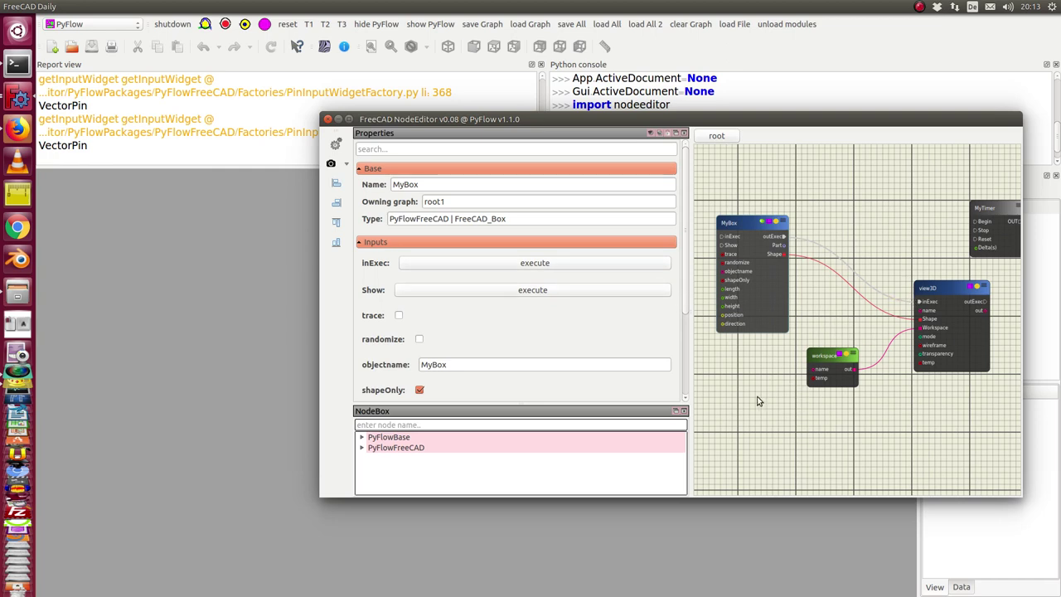
pyautogui.click(462, 264)
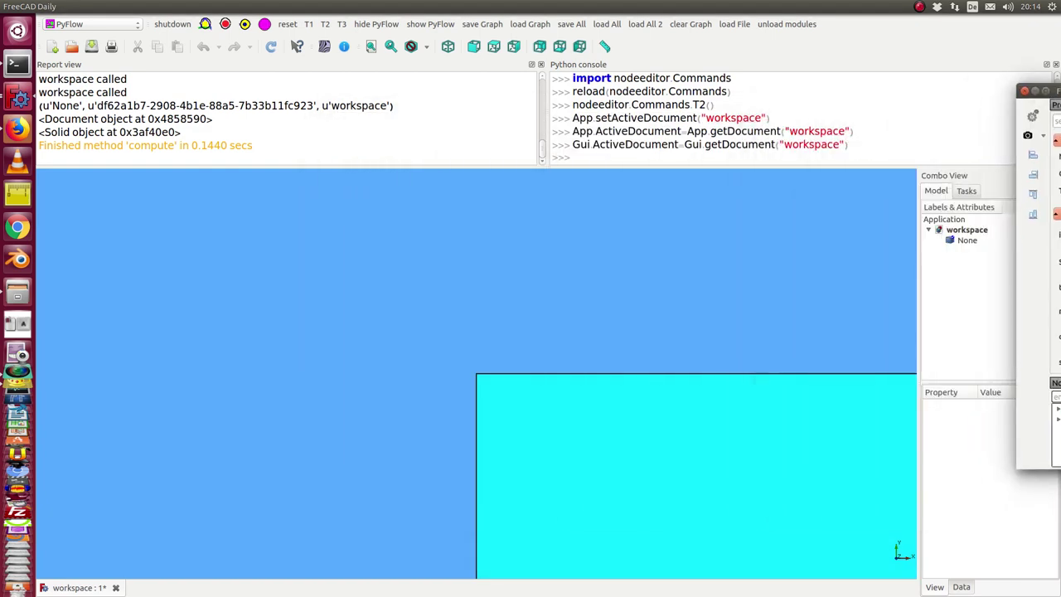
pyautogui.click(474, 45)
pyautogui.click(447, 46)
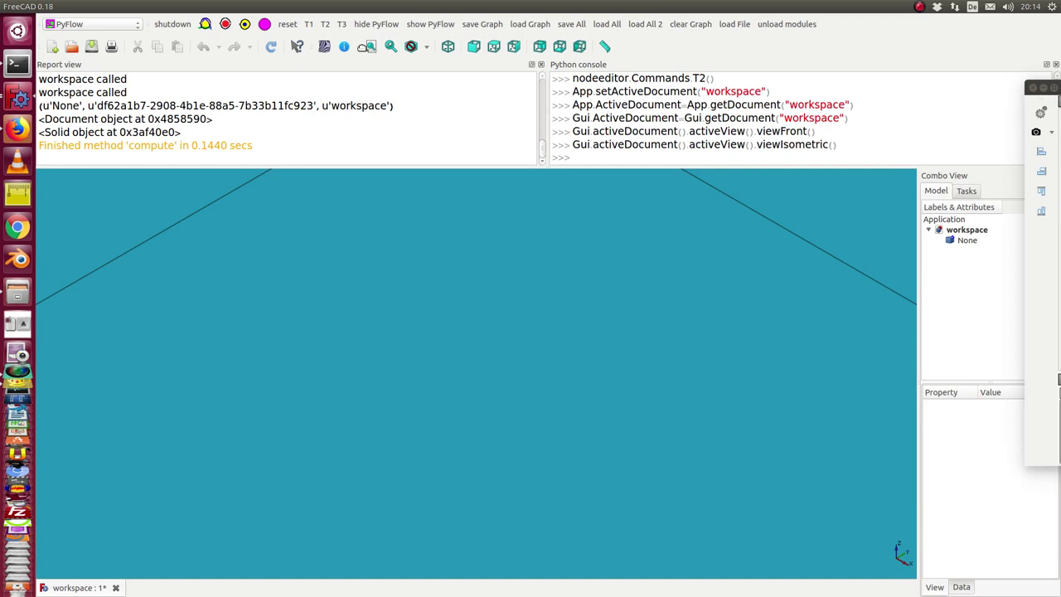
pyautogui.click(370, 46)
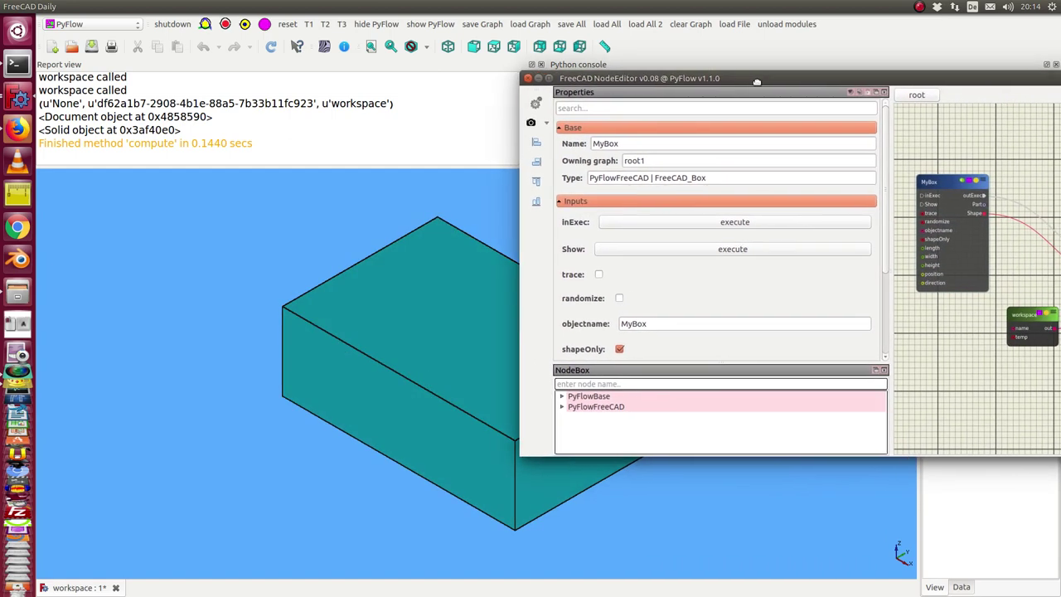
# Step: Set the MyBox node's length to 20 and look at the updated box from another angle
pyautogui.click(935, 187)
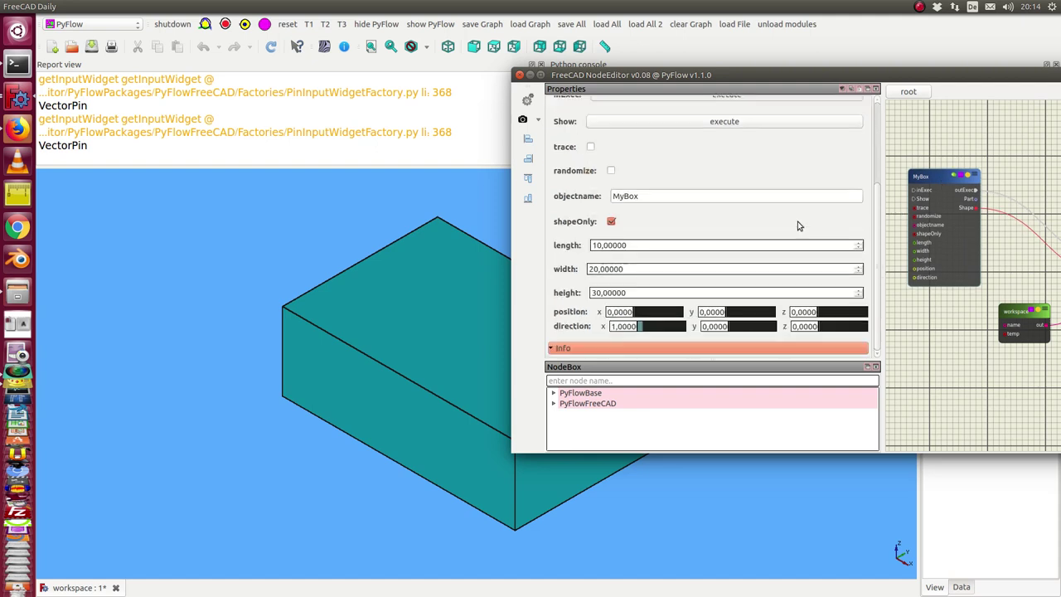
pyautogui.scroll(-3, 797, 222)
pyautogui.click(598, 245)
pyautogui.press('BackSpace')
pyautogui.write('2')
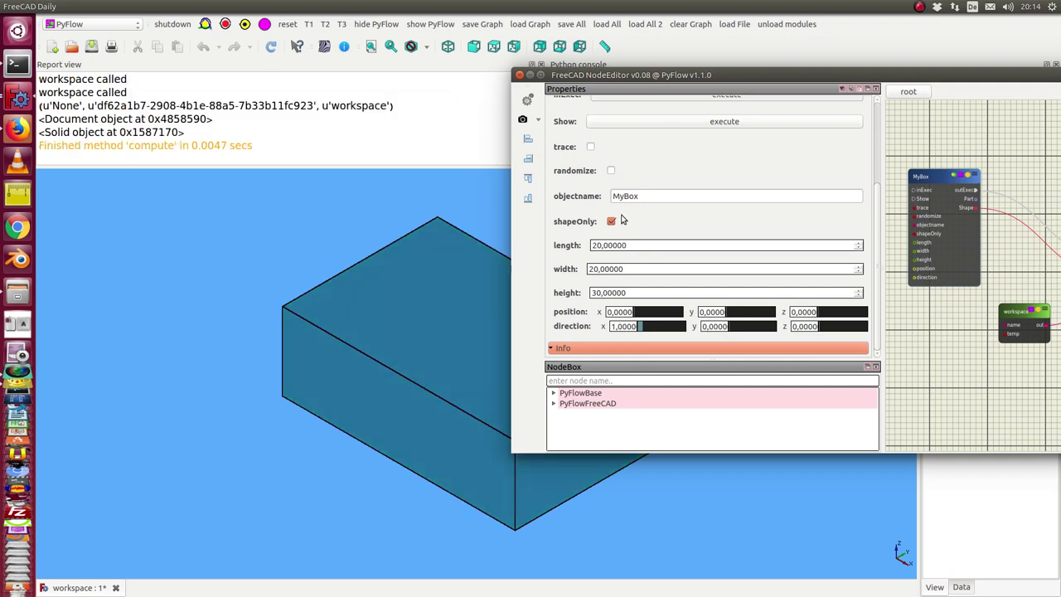
pyautogui.press('Return')
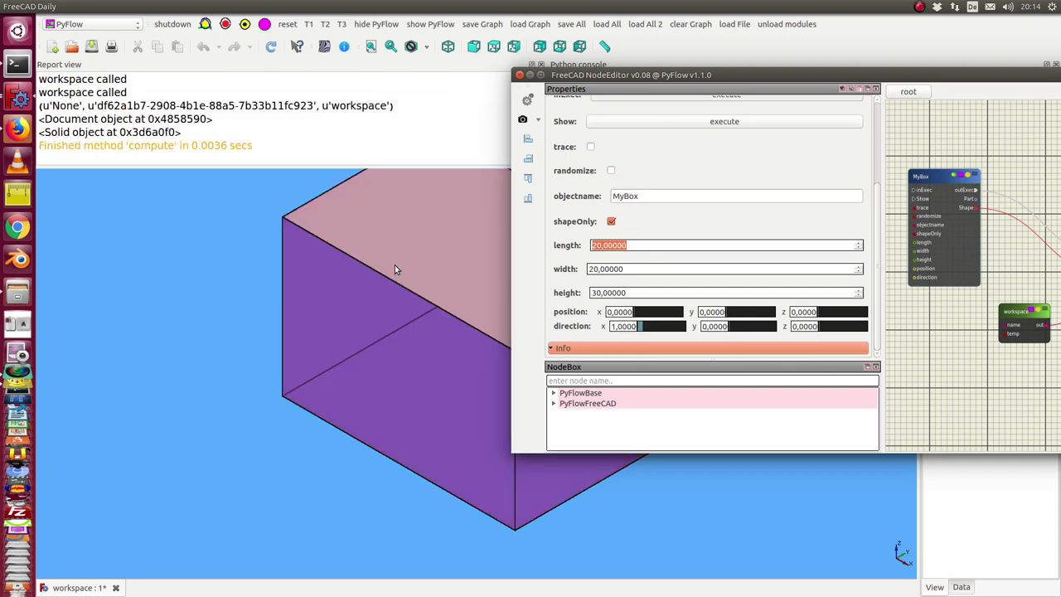
pyautogui.click(339, 323)
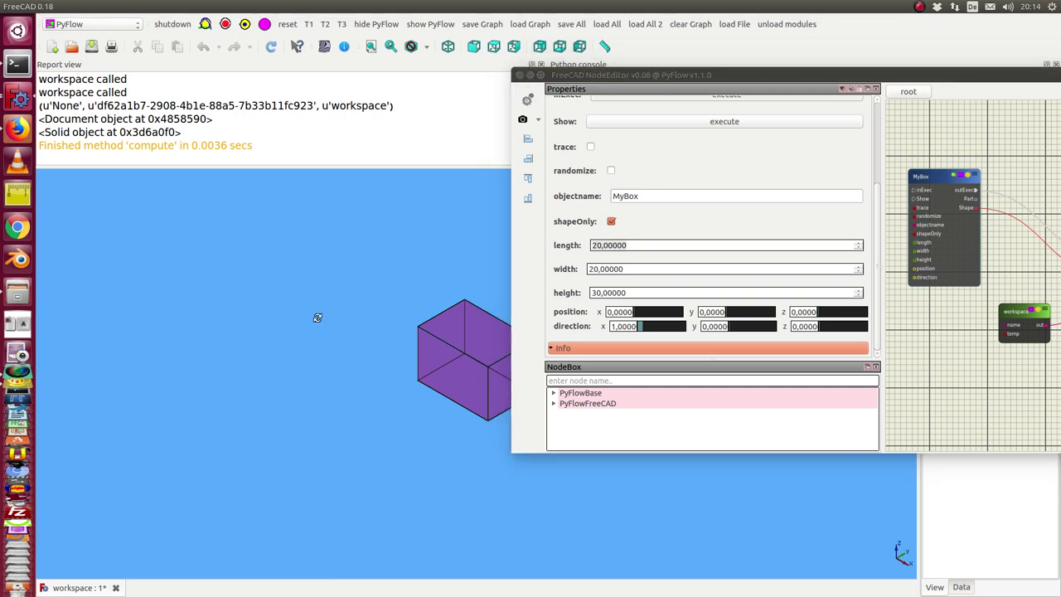
pyautogui.moveTo(317, 315); pyautogui.dragTo(423, 267)
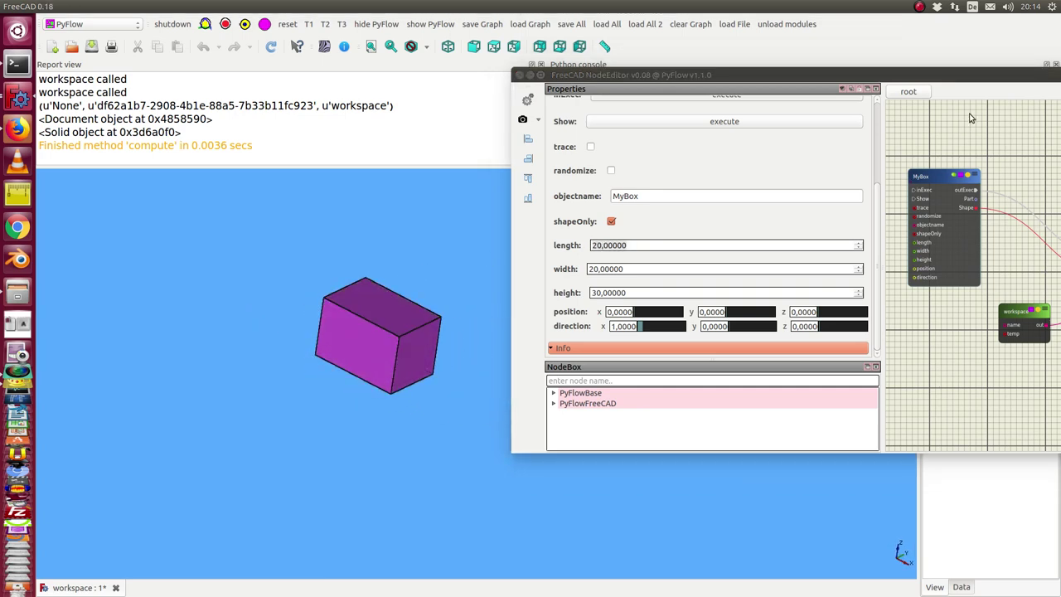
# Step: Duplicate the workspace and view3D nodes and place the copies below the originals
pyautogui.moveTo(854, 80); pyautogui.dragTo(626, 61)
pyautogui.moveTo(767, 160); pyautogui.dragTo(959, 389)
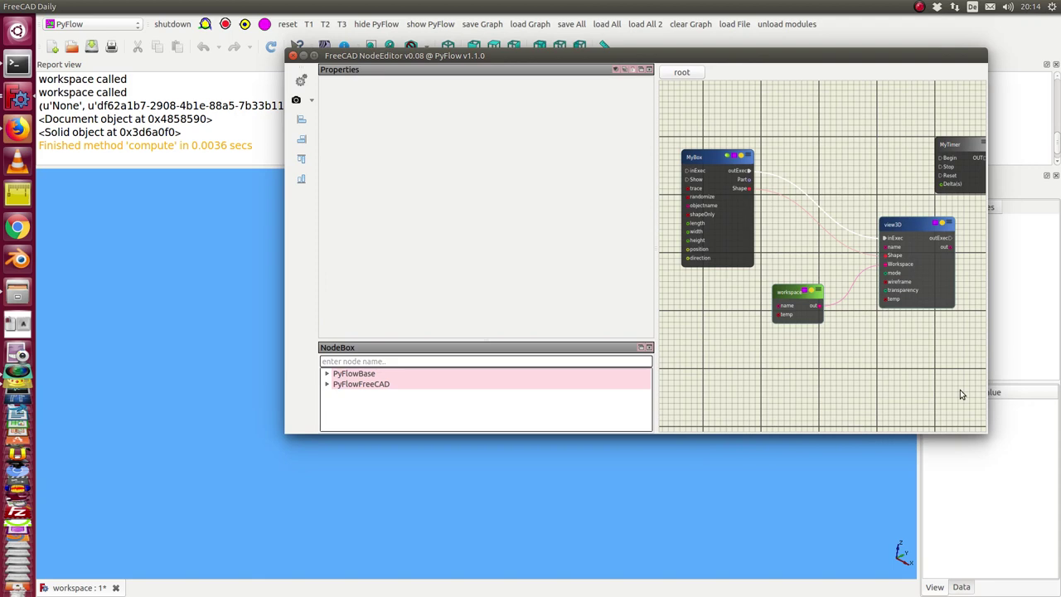
pyautogui.hotkey('ctrl', 'v')
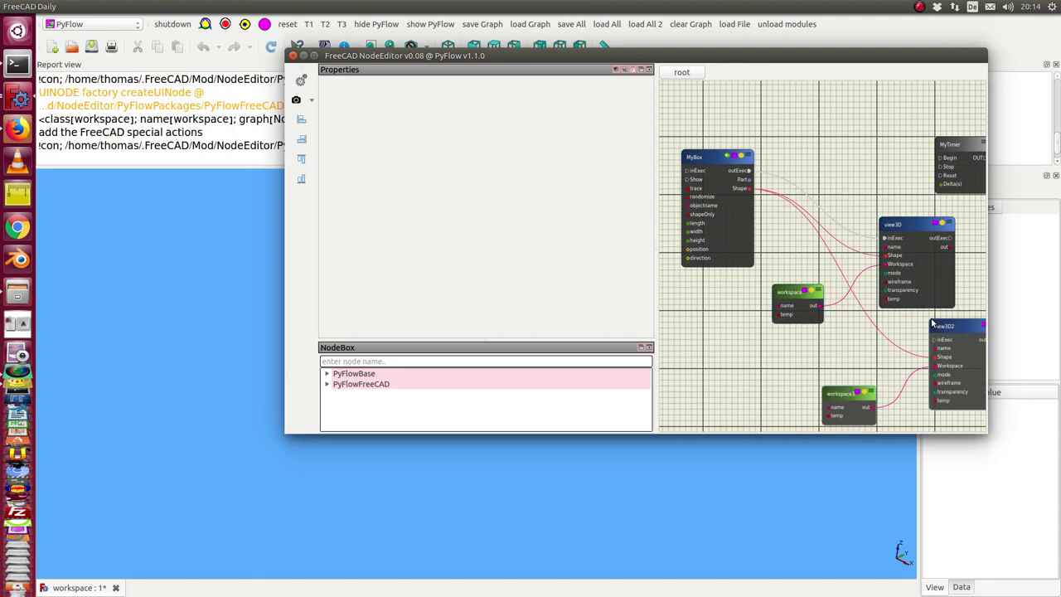
pyautogui.moveTo(944, 334); pyautogui.dragTo(889, 332)
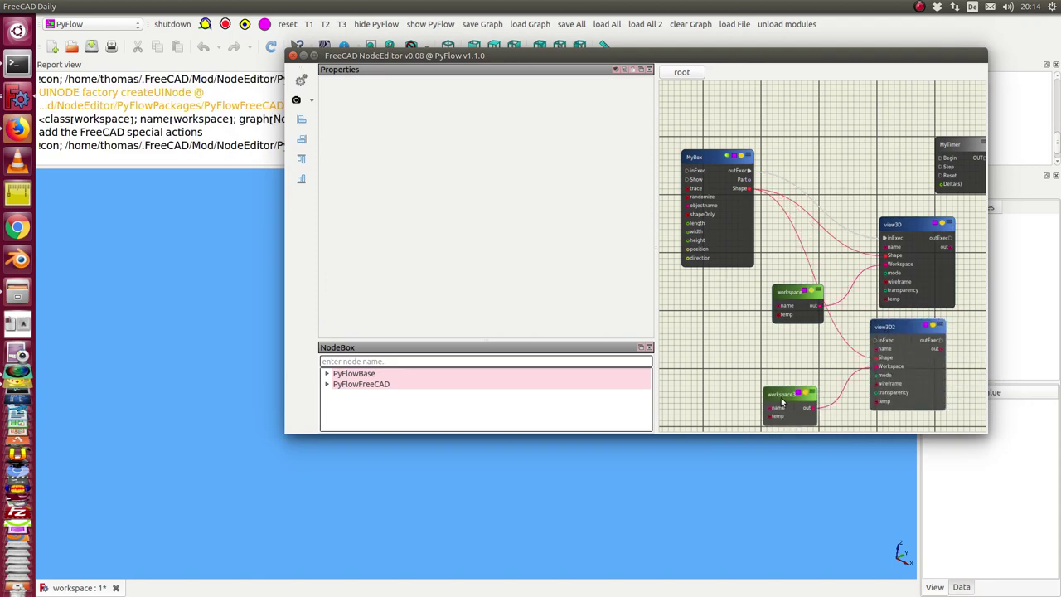
pyautogui.moveTo(781, 405); pyautogui.dragTo(787, 392)
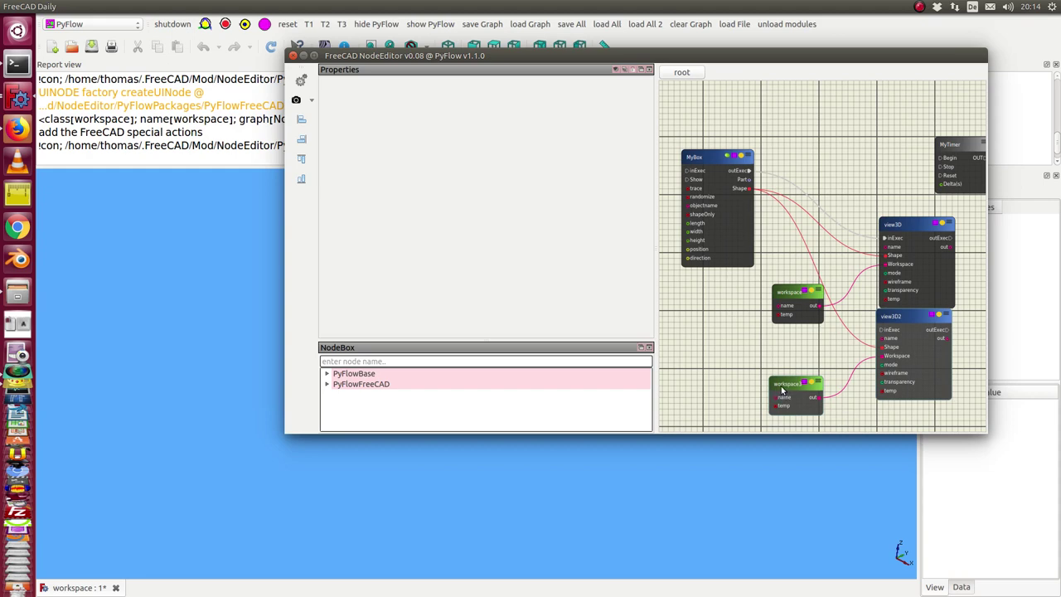
# Step: Set the name input of the copied workspace node to otherws
pyautogui.click(784, 388)
pyautogui.moveTo(403, 199); pyautogui.dragTo(270, 188)
pyautogui.write('oth')
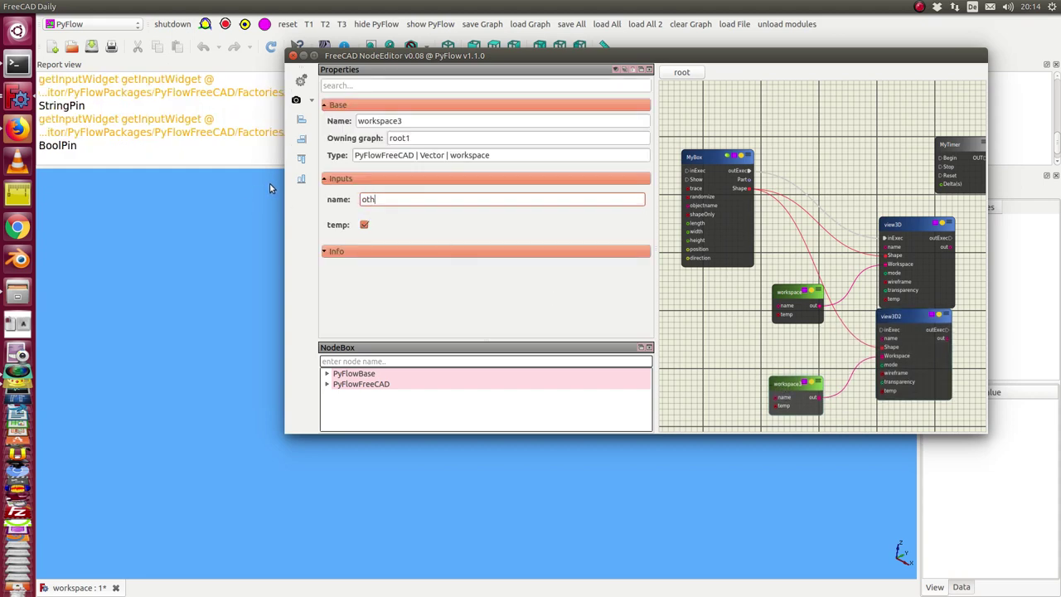
pyautogui.write('erws')
# Step: Move the view3D2 node slightly clear of view3D and enable its wireframe option
pyautogui.moveTo(912, 317); pyautogui.dragTo(914, 328)
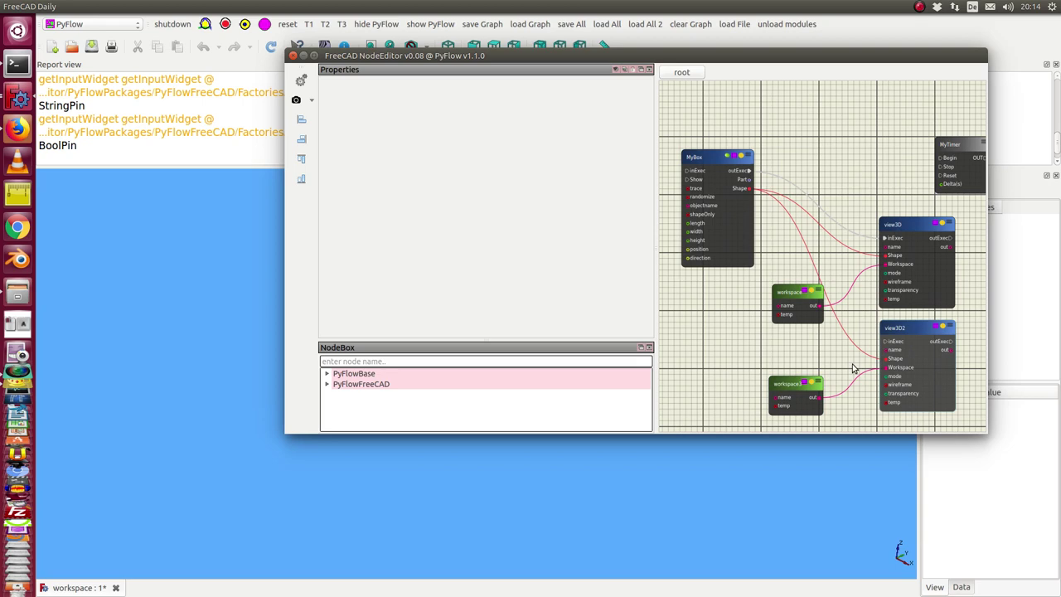
pyautogui.click(909, 329)
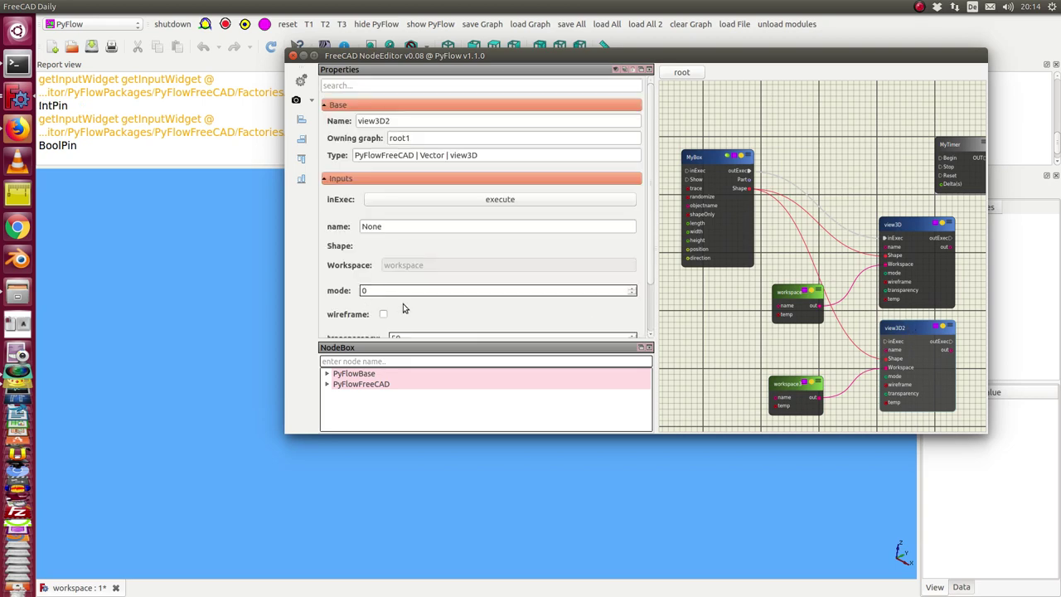
pyautogui.click(384, 315)
pyautogui.scroll(-2, 653, 266)
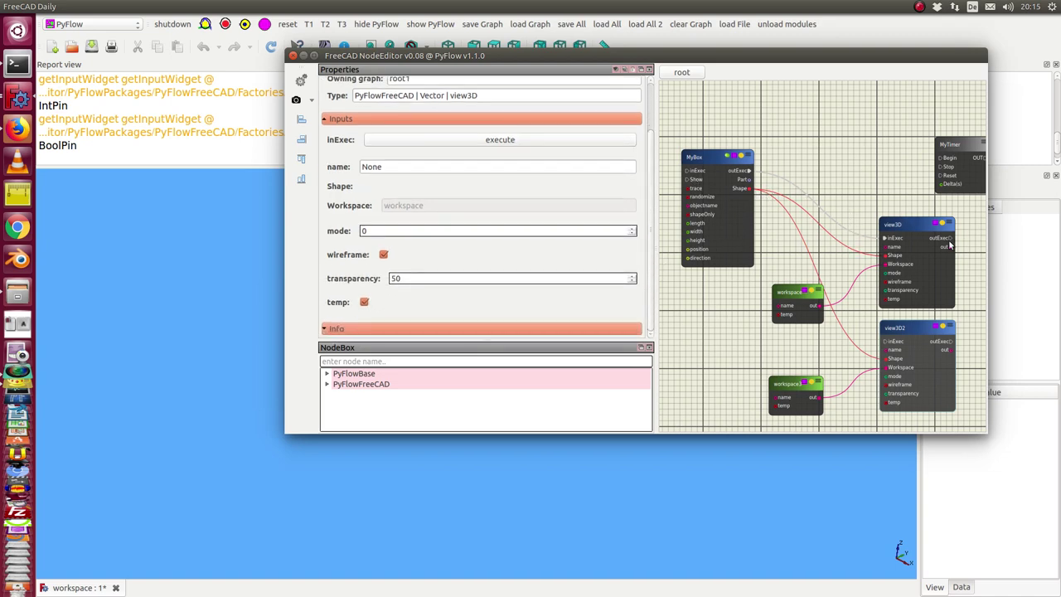
# Step: Connect view3D's outExec to view3D2's inExec and execute the MyBox node
pyautogui.moveTo(949, 241); pyautogui.dragTo(945, 239)
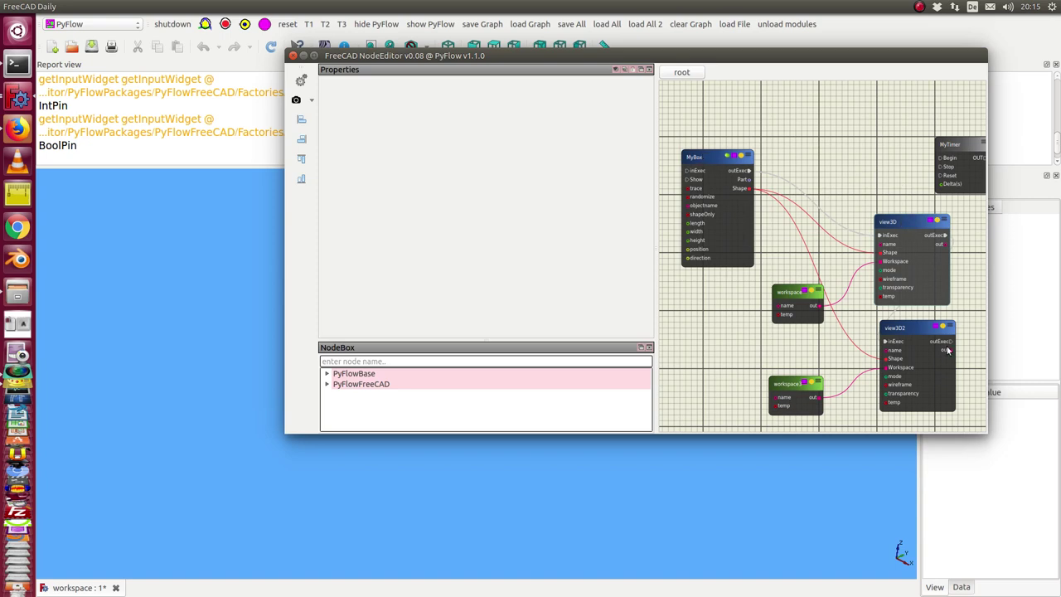
pyautogui.moveTo(915, 333); pyautogui.dragTo(925, 336)
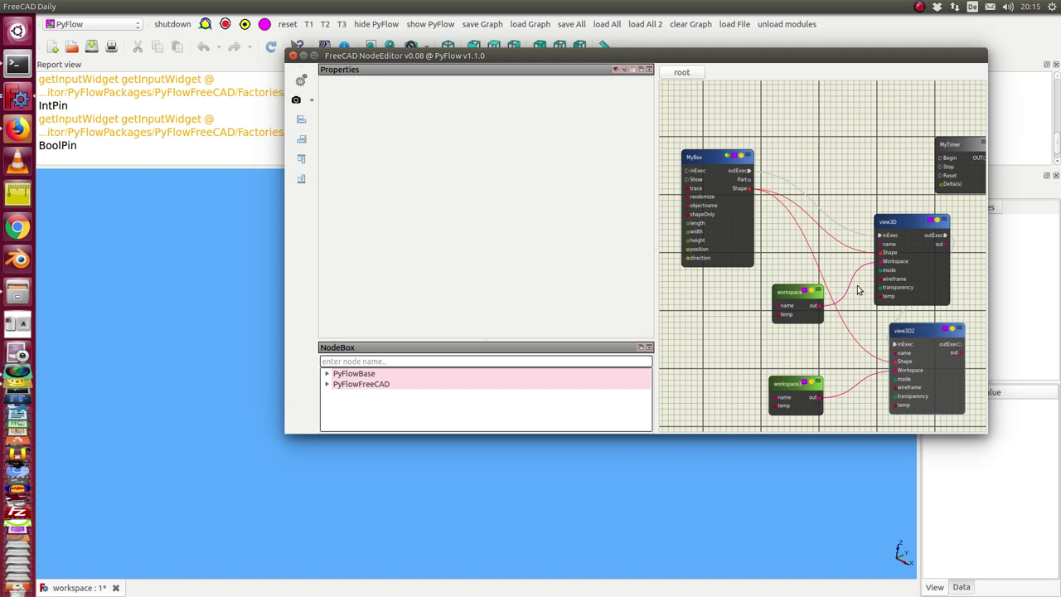
pyautogui.moveTo(710, 162); pyautogui.dragTo(711, 168)
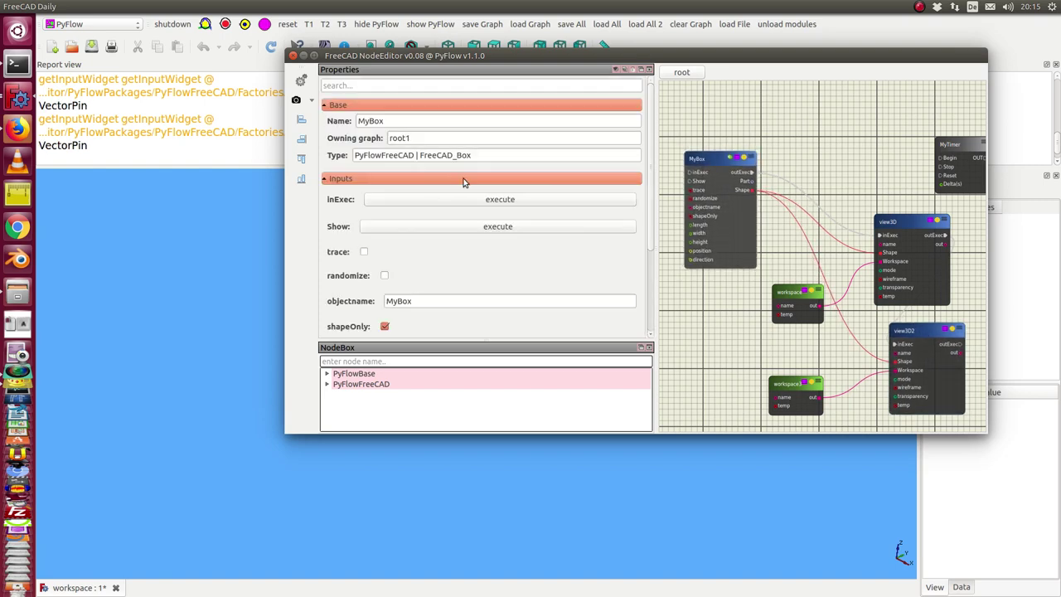
pyautogui.click(421, 203)
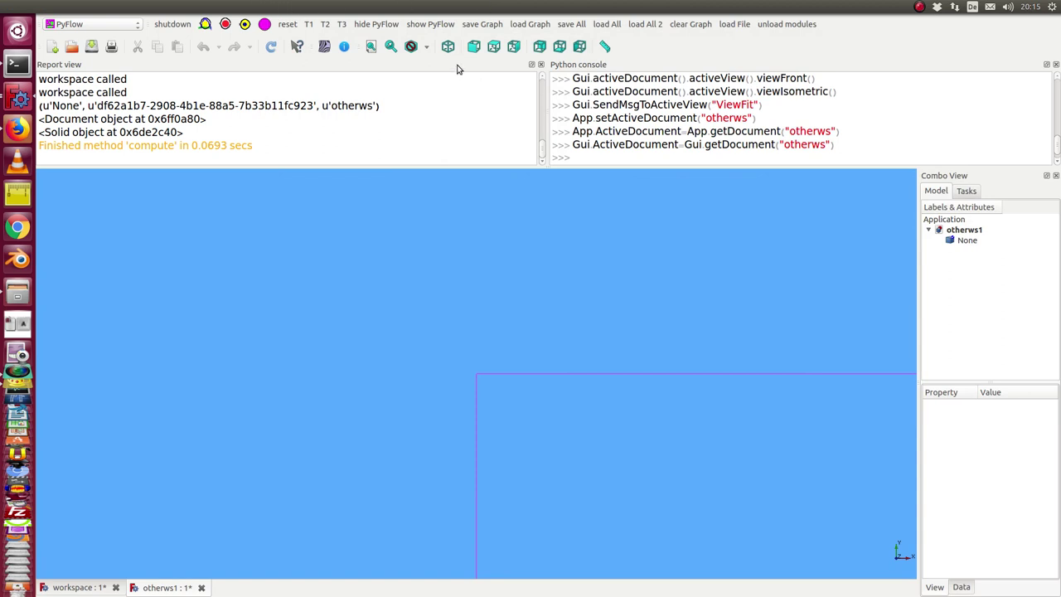
# Step: Tile the otherws1 and workspace document windows, set otherws1 to an isometric view and fit the box in both
pyautogui.click(289, 8)
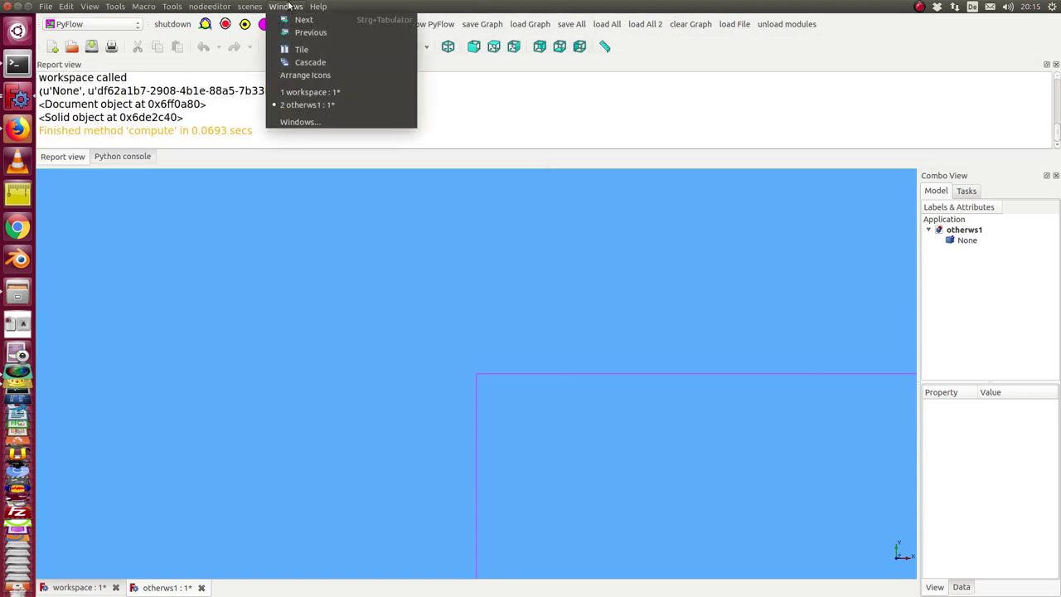
pyautogui.click(303, 50)
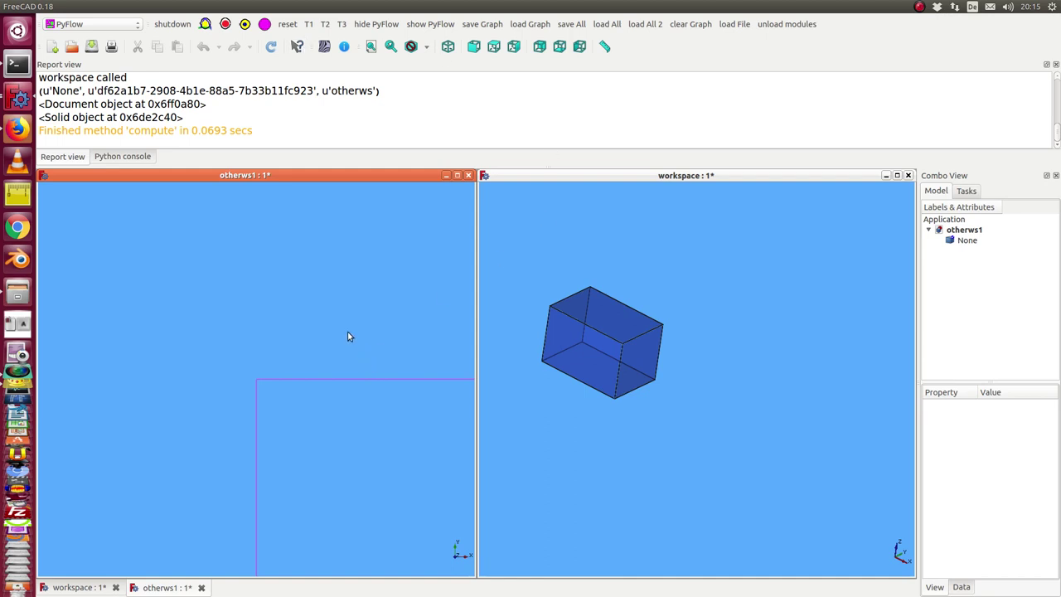
pyautogui.click(371, 46)
pyautogui.moveTo(253, 353)
pyautogui.mouseDown(button='middle')
pyautogui.moveTo(213, 289)
pyautogui.moveTo(232, 270)
pyautogui.moveTo(232, 356)
pyautogui.moveTo(248, 352)
pyautogui.mouseUp(button='middle')
pyautogui.press('0')
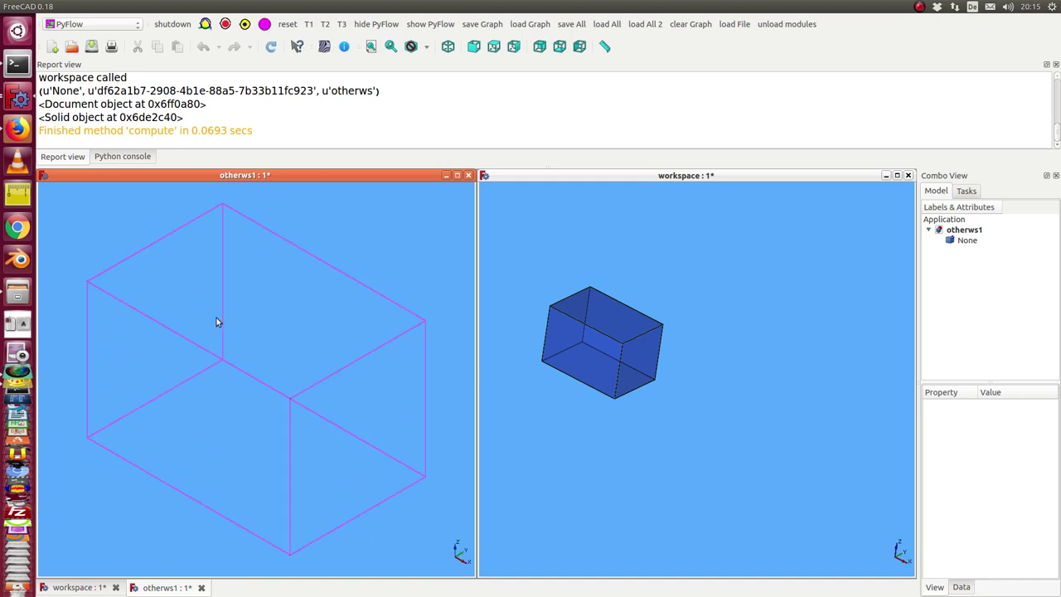
pyautogui.click(601, 307)
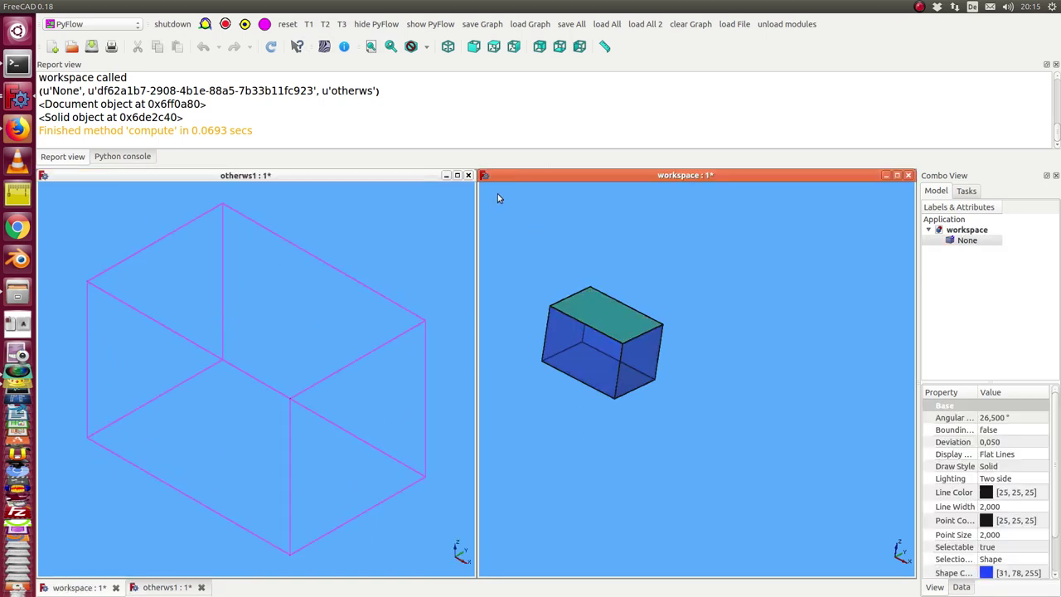
pyautogui.click(371, 46)
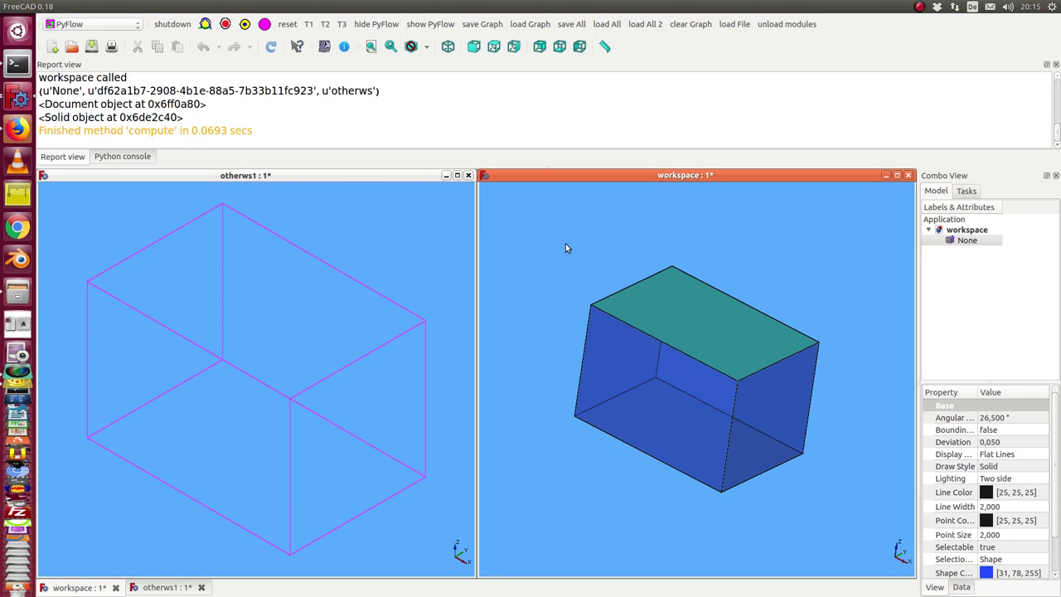
pyautogui.scroll(-3, 287, 285)
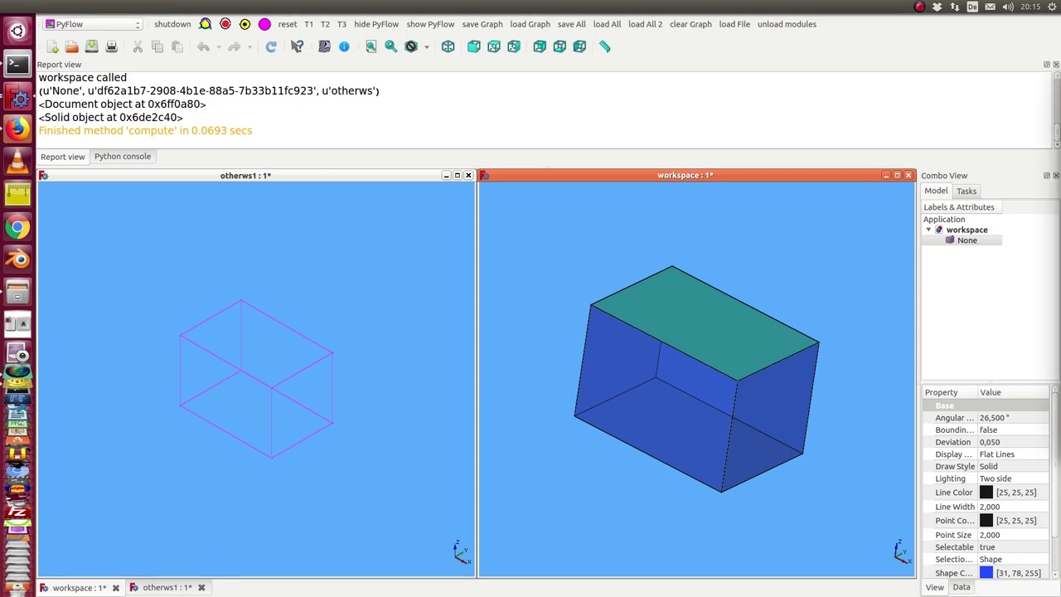
# Step: Select the MyBox node and place the node editor beside the two document views, enlarged to show the box dimension inputs
pyautogui.moveTo(1036, 83); pyautogui.dragTo(533, 36)
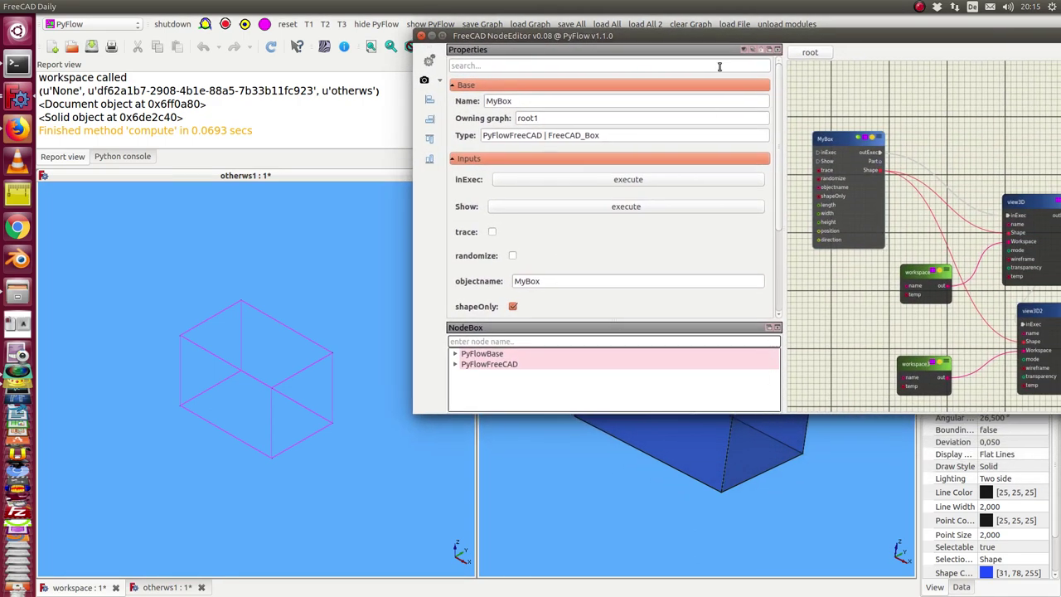
pyautogui.moveTo(717, 33); pyautogui.dragTo(646, 34)
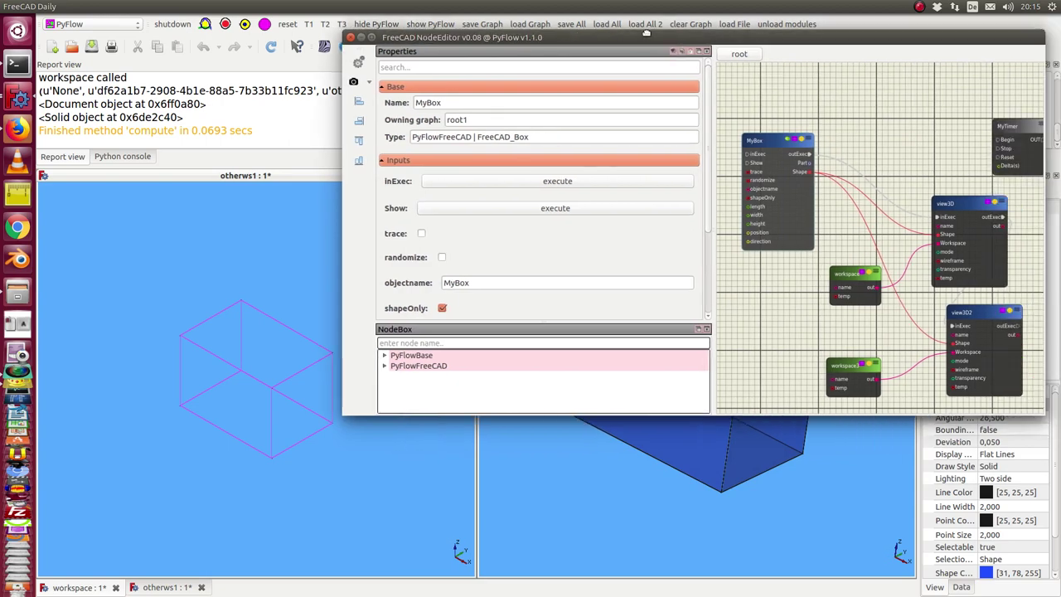
pyautogui.click(771, 142)
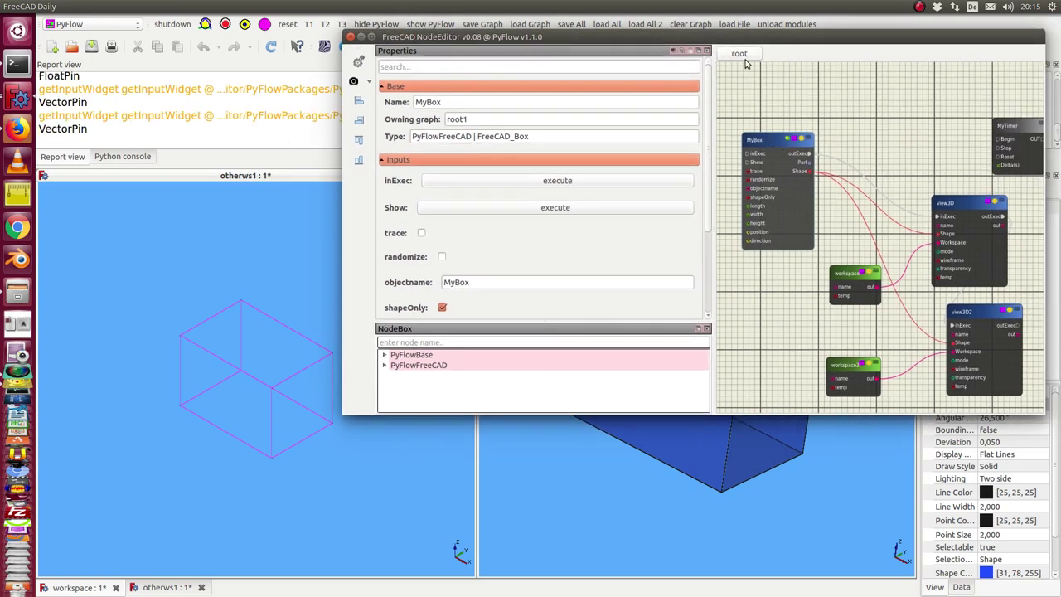
pyautogui.moveTo(675, 38); pyautogui.dragTo(1060, 78)
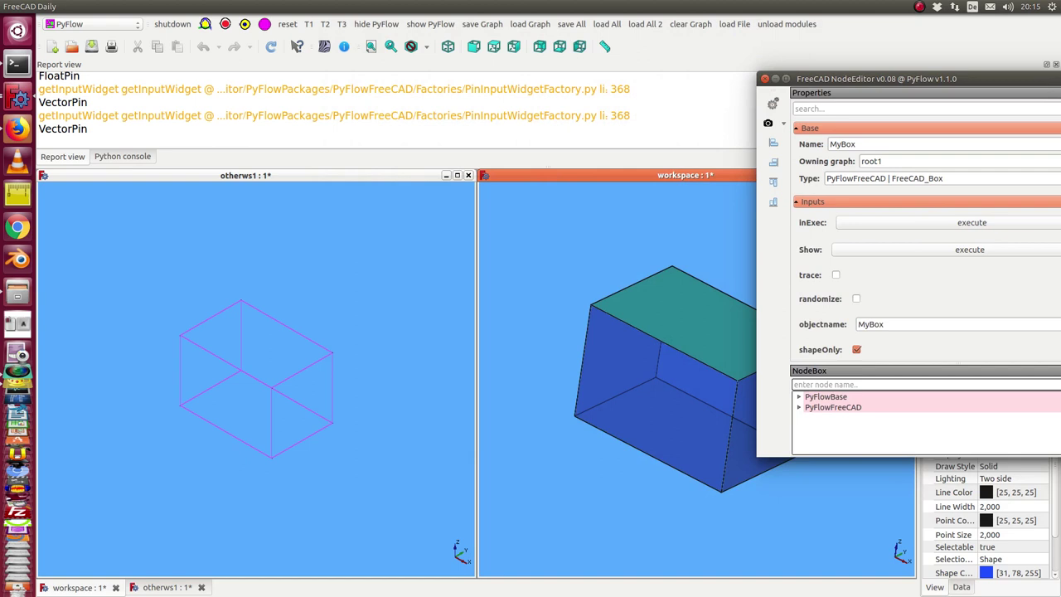
pyautogui.moveTo(860, 454); pyautogui.dragTo(863, 566)
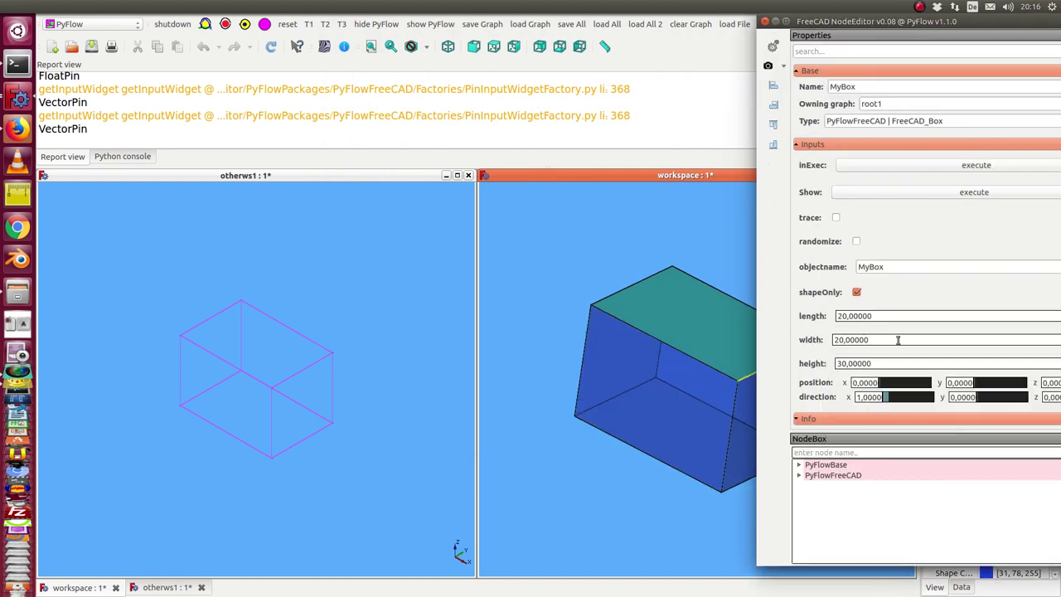
# Step: Set MyBox's width to 10 and bring the whole box into view in both documents
pyautogui.moveTo(850, 339); pyautogui.dragTo(825, 339)
pyautogui.write('10')
pyautogui.press('Delete')
pyautogui.press('Delete')
pyautogui.press('Delete')
pyautogui.press('Delete')
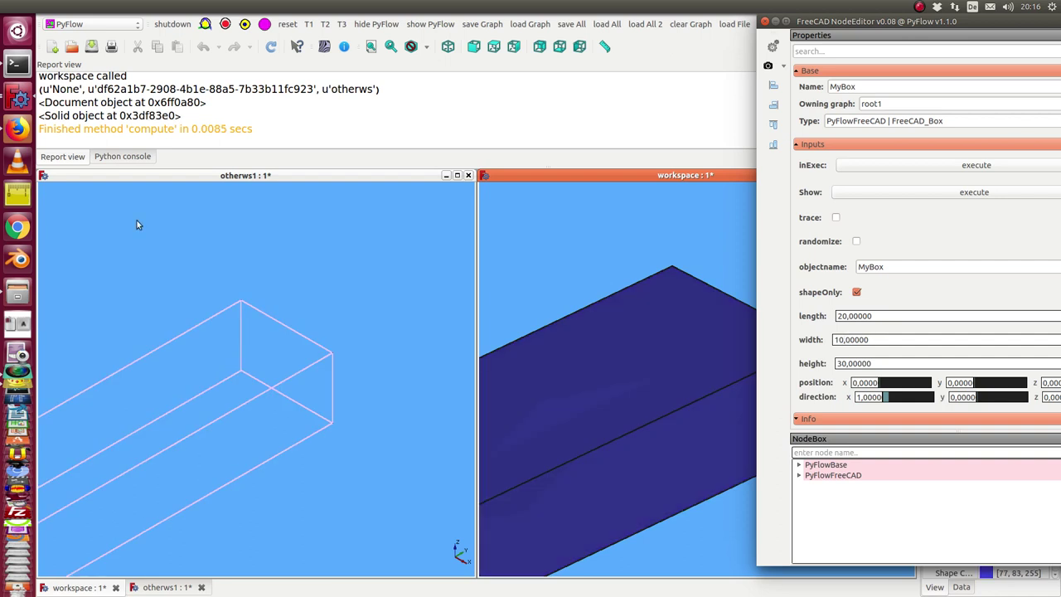
pyautogui.scroll(-4, 329, 306)
pyautogui.scroll(-5, 617, 336)
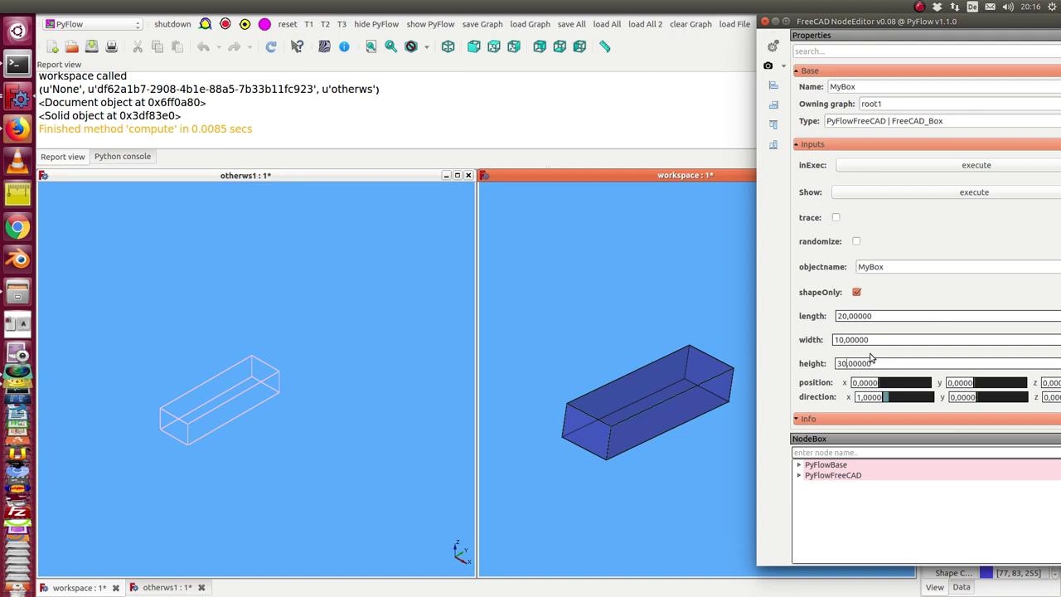
# Step: Set MyBox's height to 32
pyautogui.press('BackSpace')
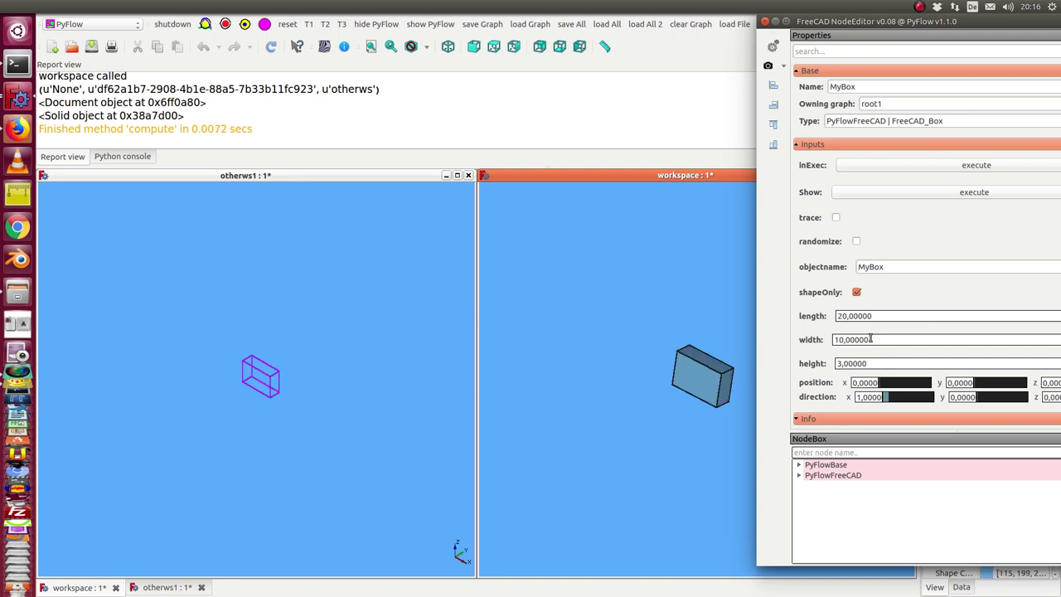
pyautogui.write('2')
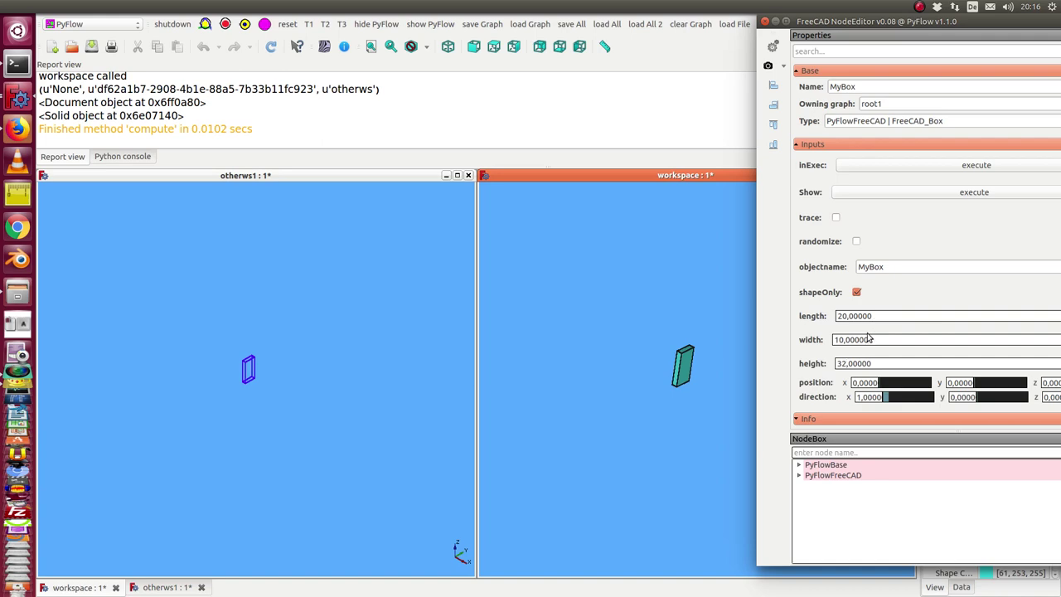
pyautogui.press('Return')
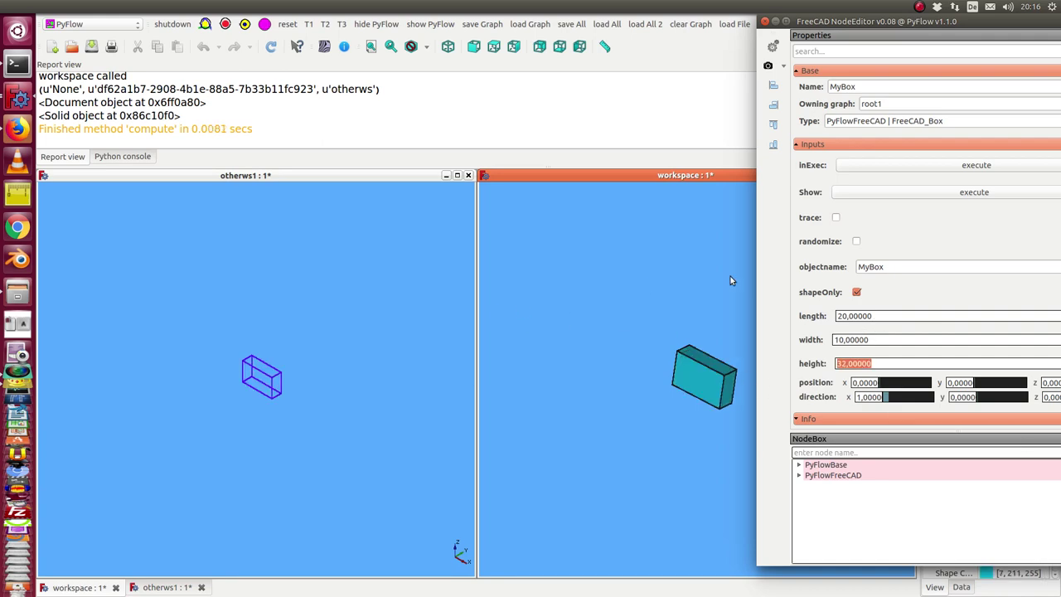
# Step: Maximize the node editor and move the view3D node slightly farther from MyBox
pyautogui.moveTo(987, 25); pyautogui.dragTo(391, 25)
pyautogui.scroll(2, 595, 229)
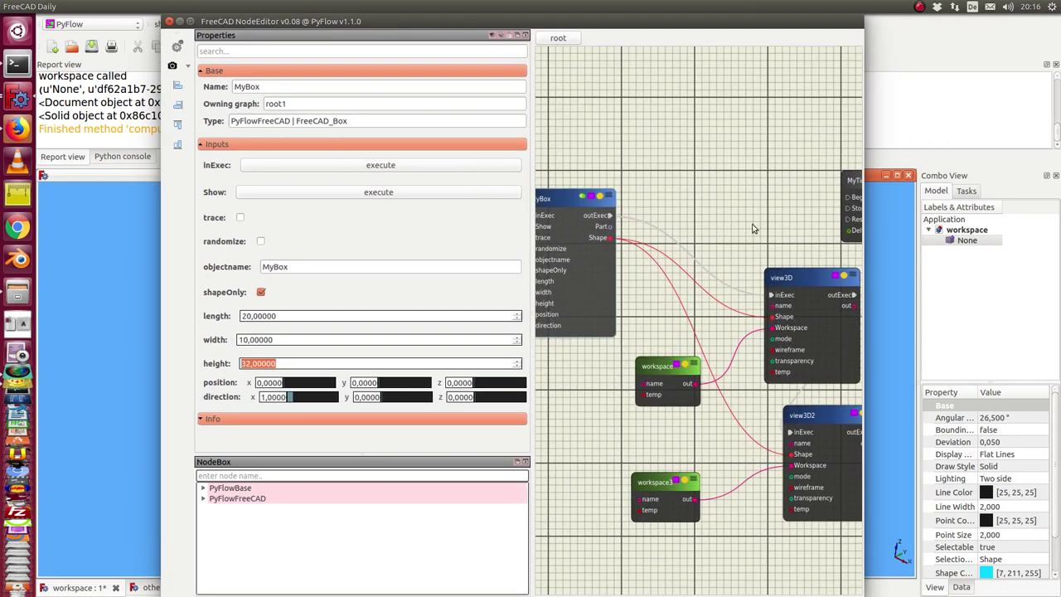
pyautogui.doubleClick(739, 25)
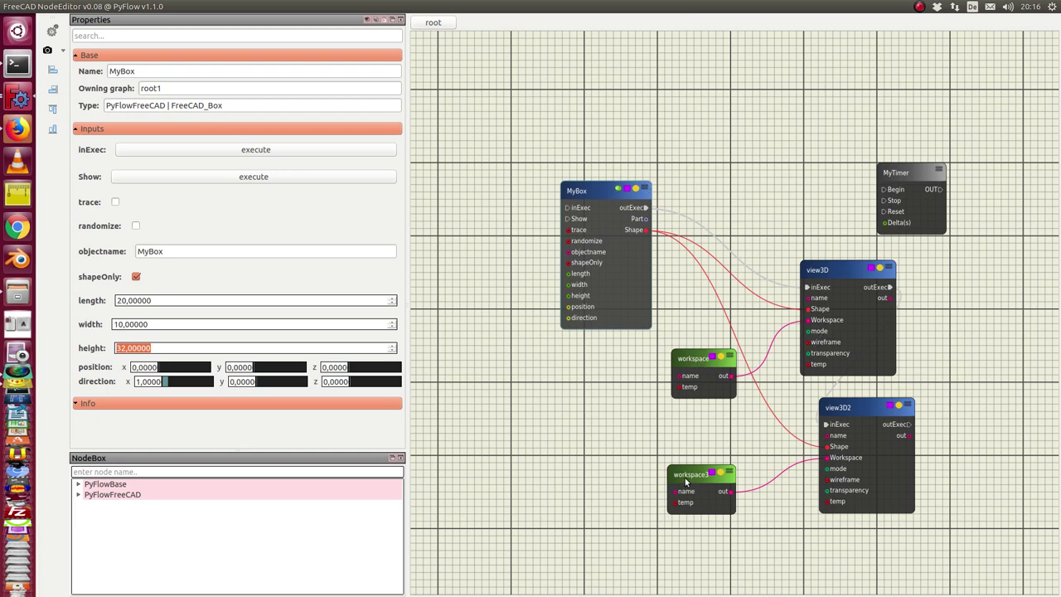
pyautogui.moveTo(839, 274); pyautogui.dragTo(862, 268)
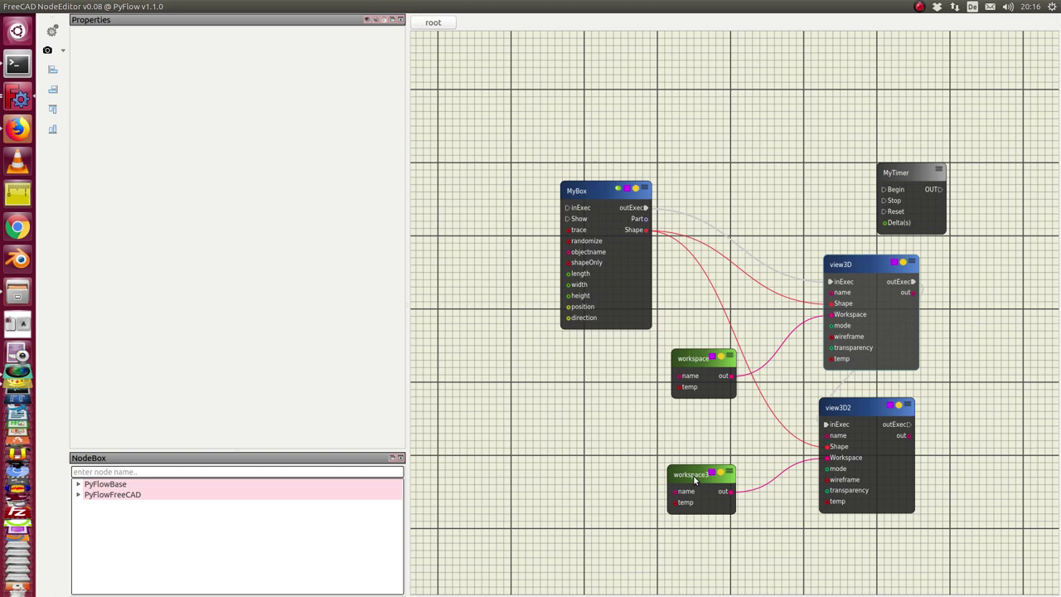
# Step: Change the view3D node's transparency value and move the node editor clear of both document views
pyautogui.click(866, 262)
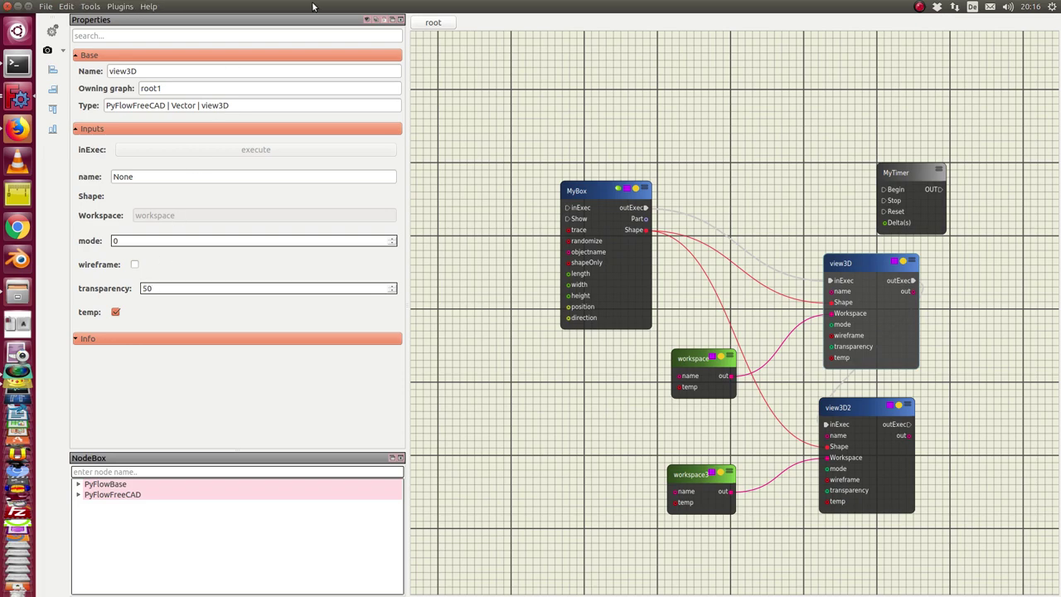
pyautogui.moveTo(315, 9); pyautogui.dragTo(397, 36)
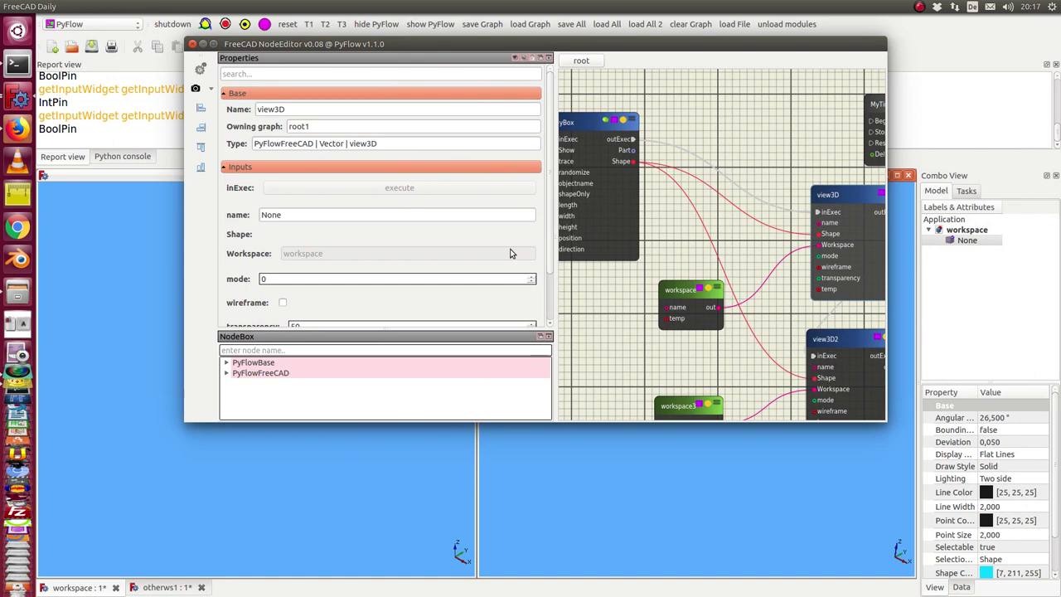
pyautogui.moveTo(551, 257); pyautogui.dragTo(550, 309)
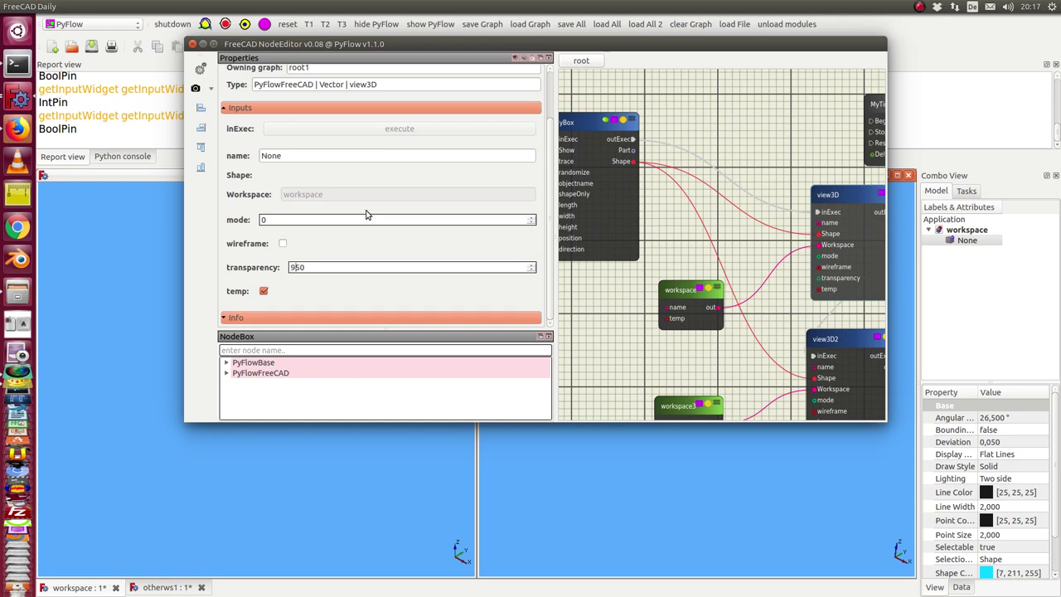
pyautogui.press('BackSpace')
pyautogui.write('9')
pyautogui.moveTo(524, 44); pyautogui.dragTo(1060, 166)
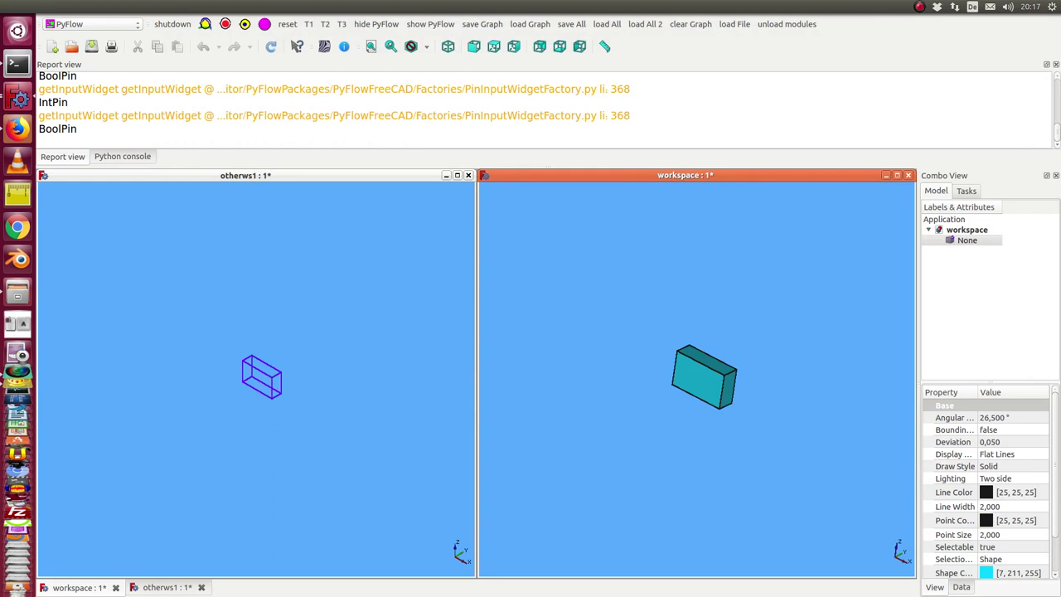